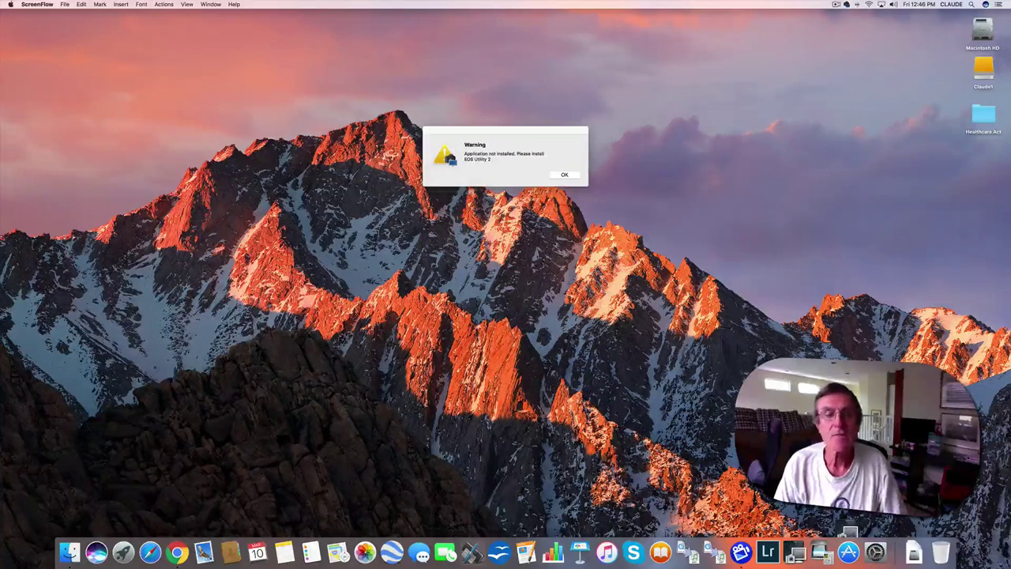
Dismiss the not-installed warning and launch EOS Utility 2 to save the Rebel T5's 66 photos.
{"action": "left_click", "coordinate": [564, 175]}
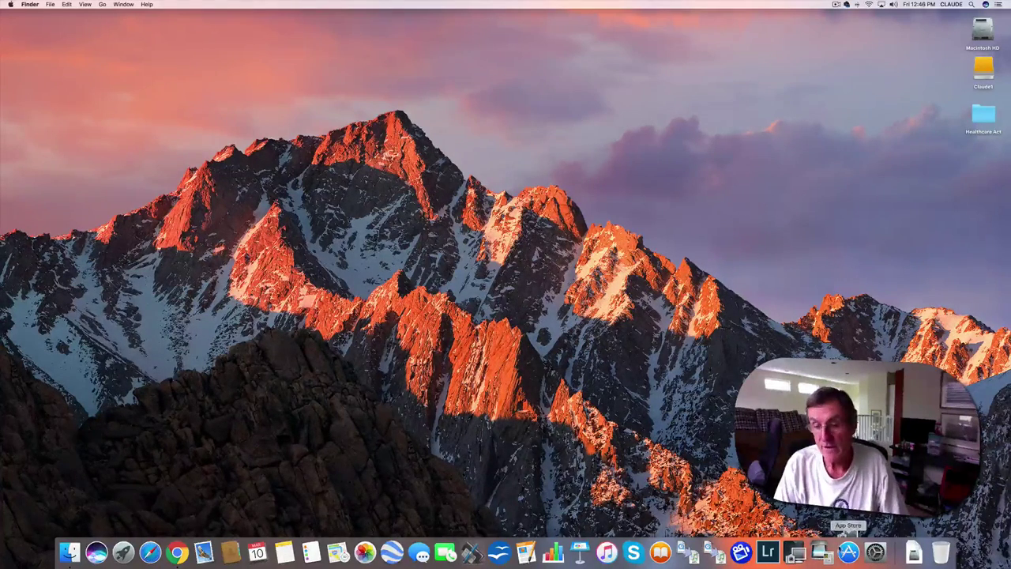
{"action": "left_click", "coordinate": [795, 551]}
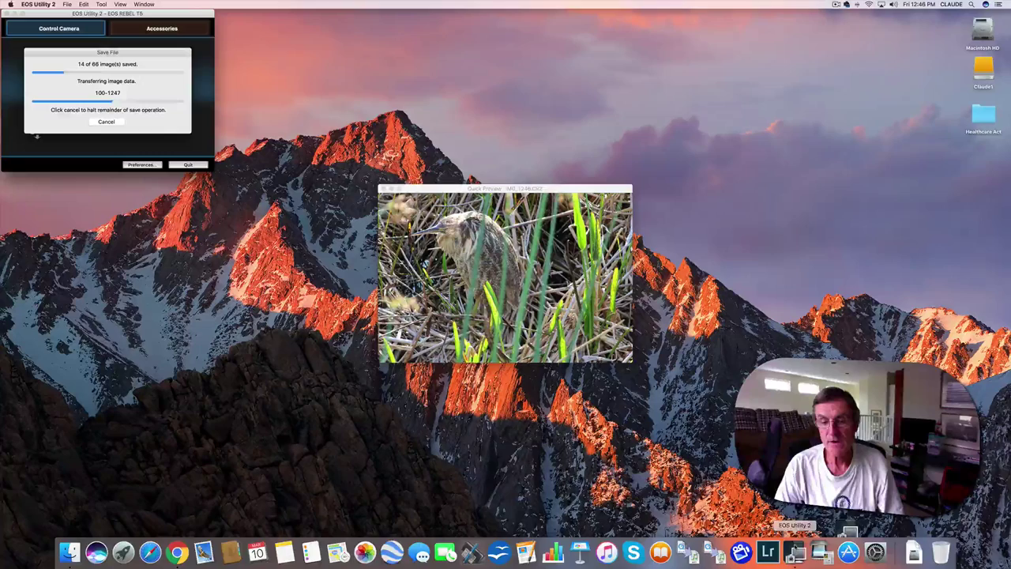
{"action": "right_click", "coordinate": [795, 552]}
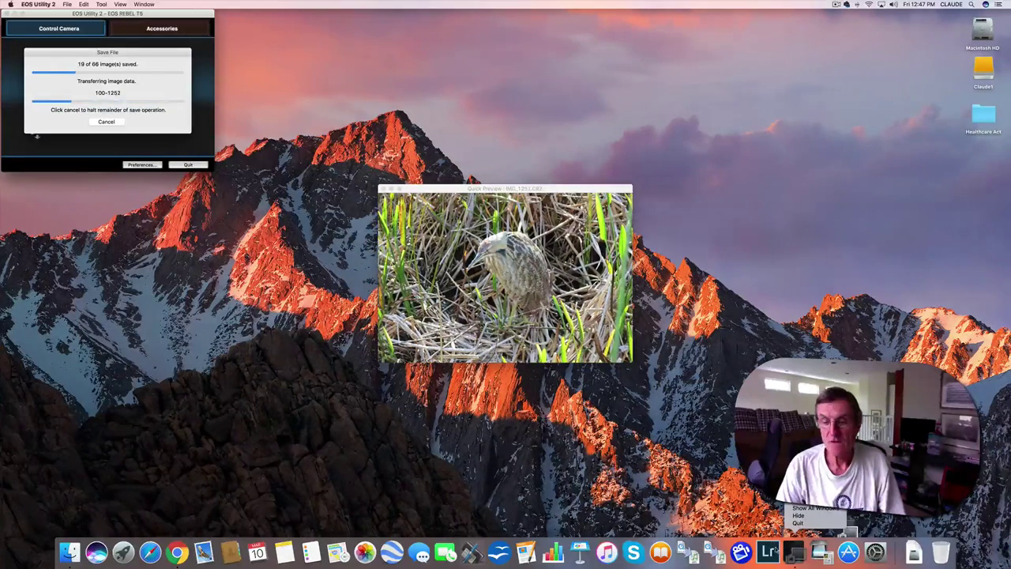
{"action": "left_click", "coordinate": [796, 552]}
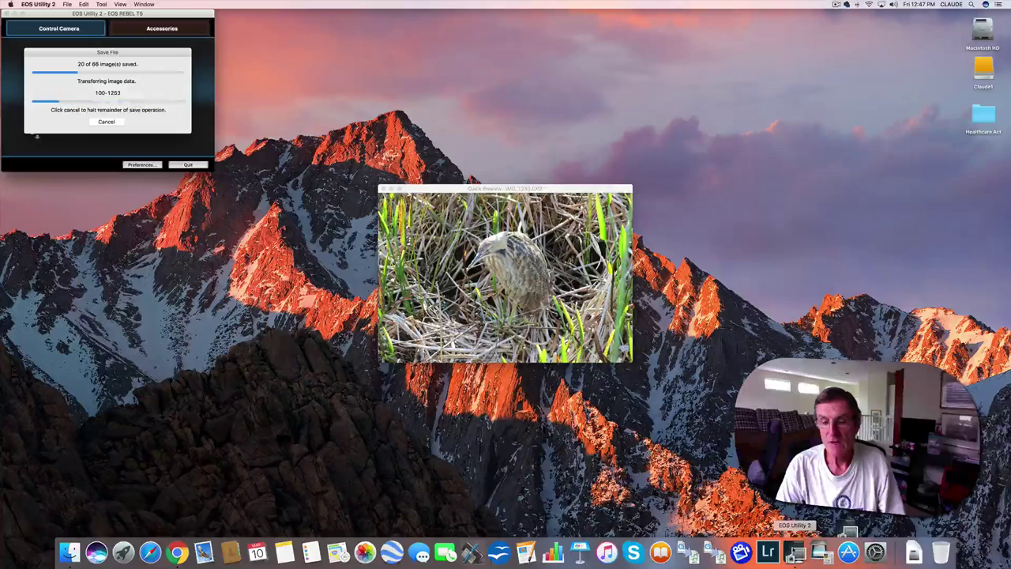
{"action": "right_click", "coordinate": [795, 552]}
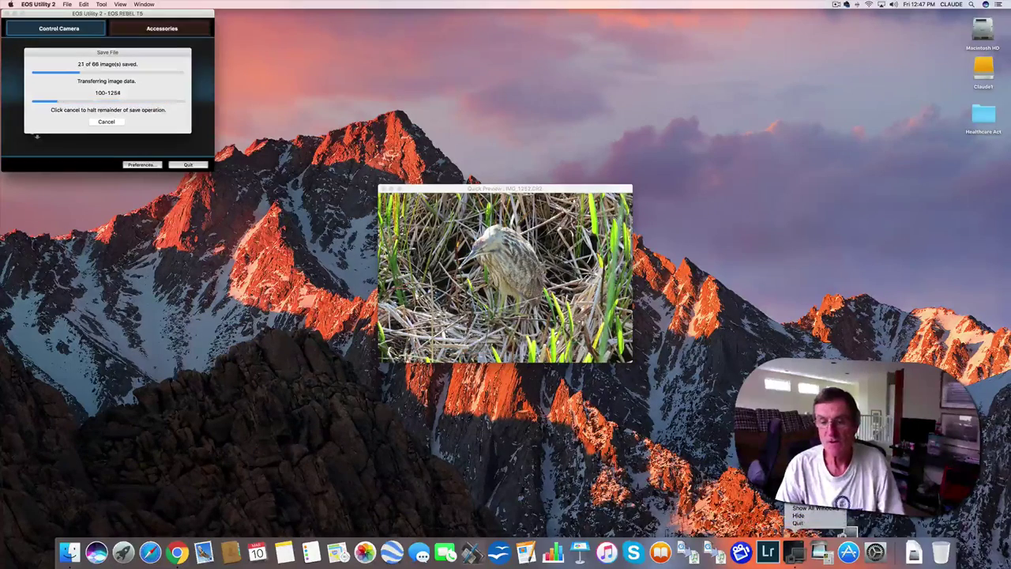
{"action": "left_click", "coordinate": [810, 509]}
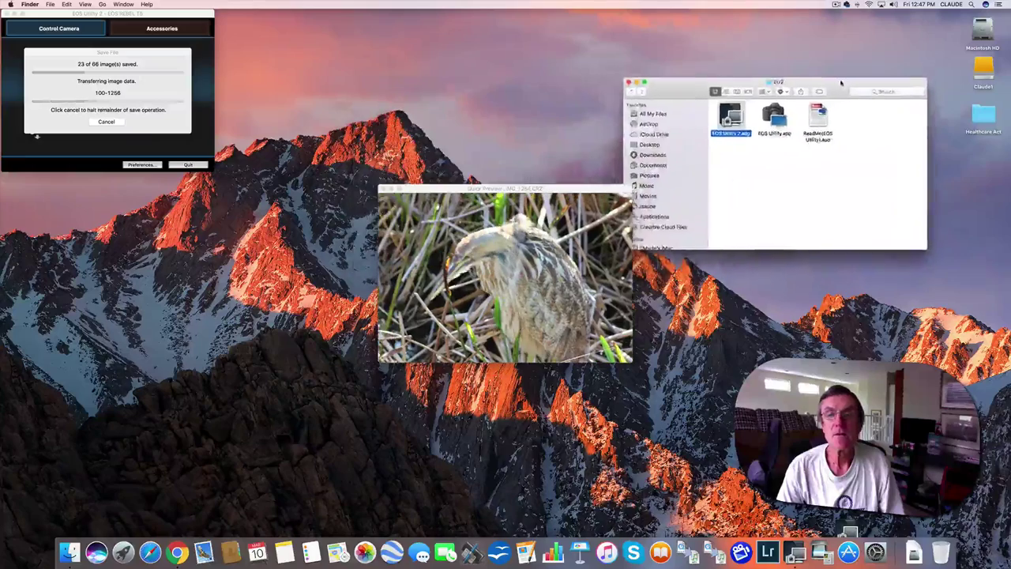
{"action": "left_click_drag", "start_coordinate": [570, 102], "coordinate": [894, 180]}
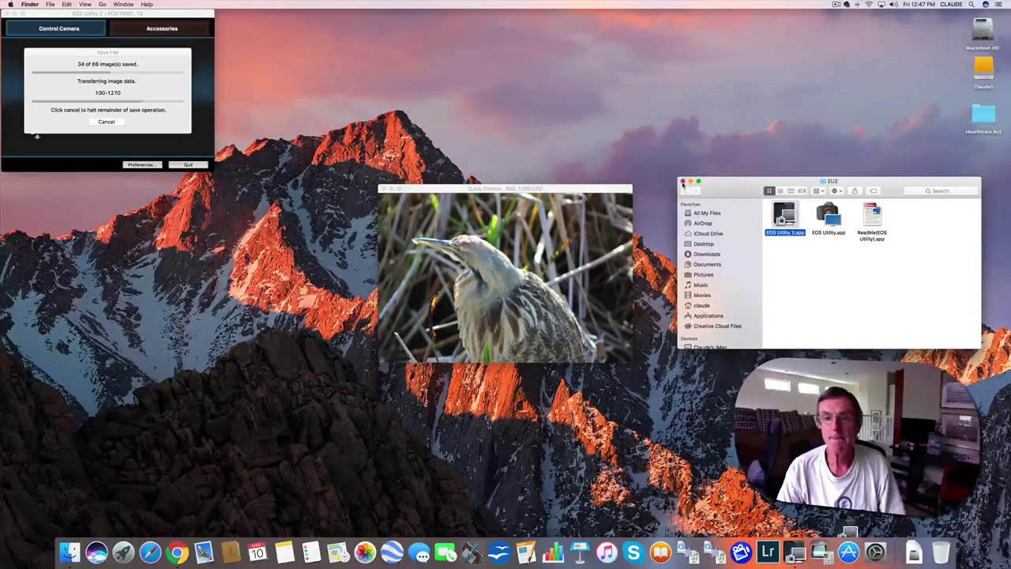
{"action": "left_click", "coordinate": [682, 181]}
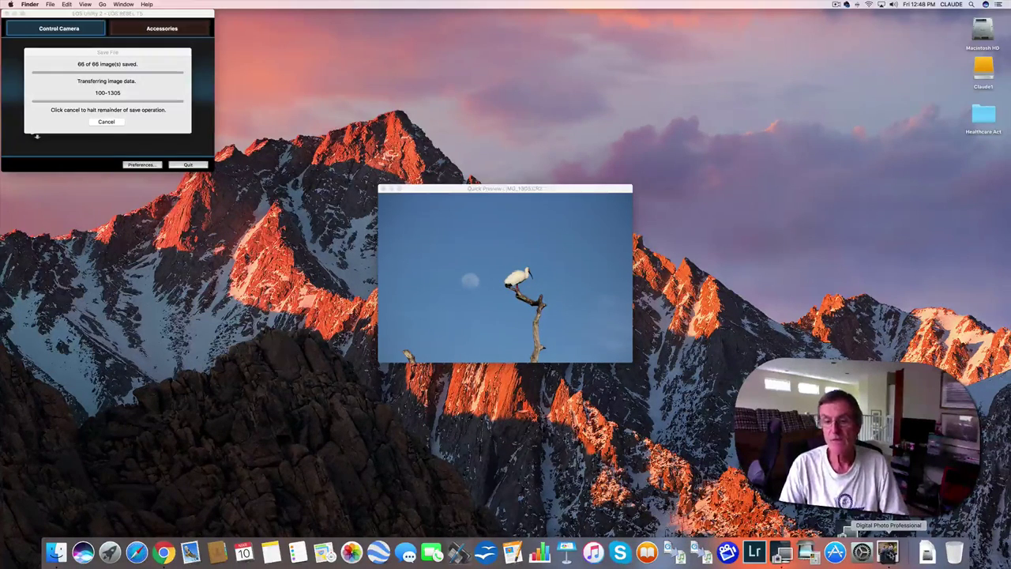
Launch Digital Photo Professional from the Dock to view the 2017_03_09 photos.
{"action": "left_click", "coordinate": [888, 552]}
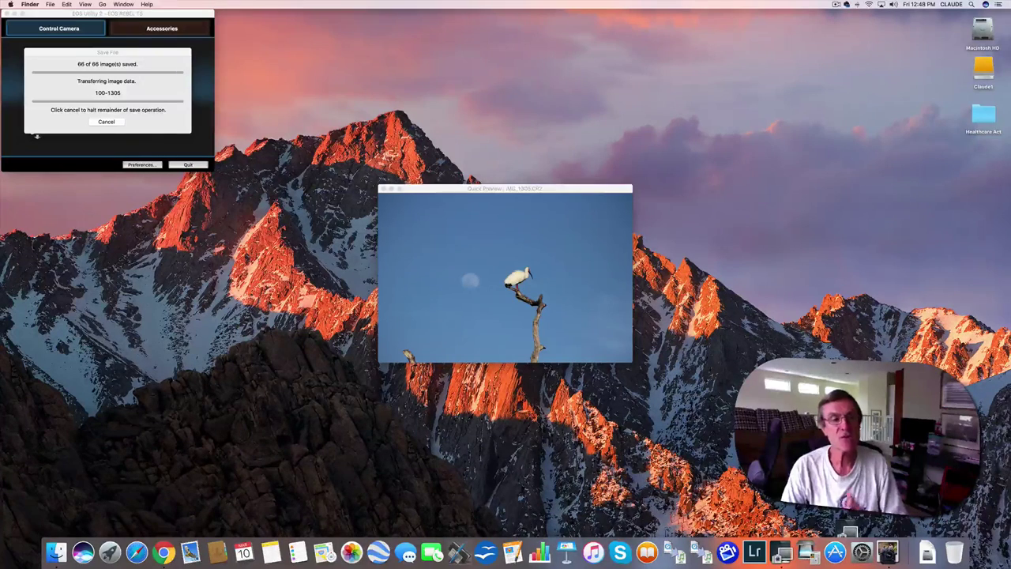